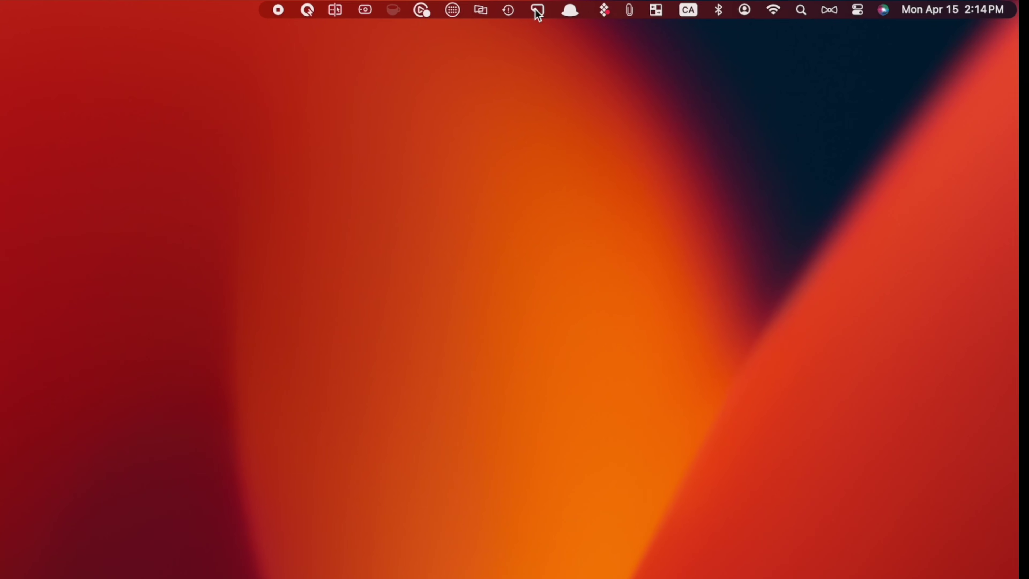
# Prepare a 2560 × 1440 screen recording with the Deity VO-7U microphone and view its settings.
pyautogui.click(788, 5)
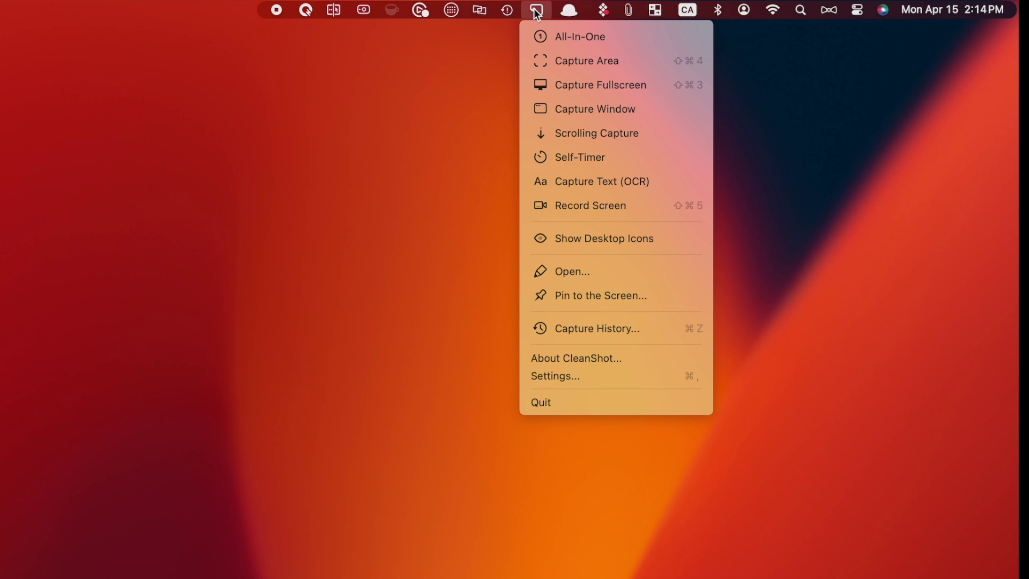
pyautogui.click(571, 206)
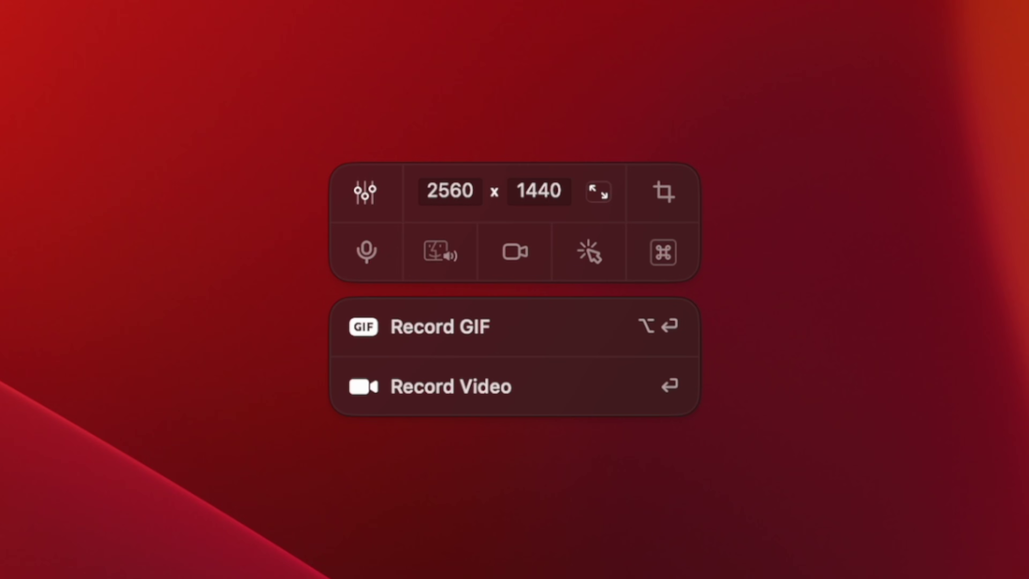
pyautogui.click(364, 260)
pyautogui.click(414, 365)
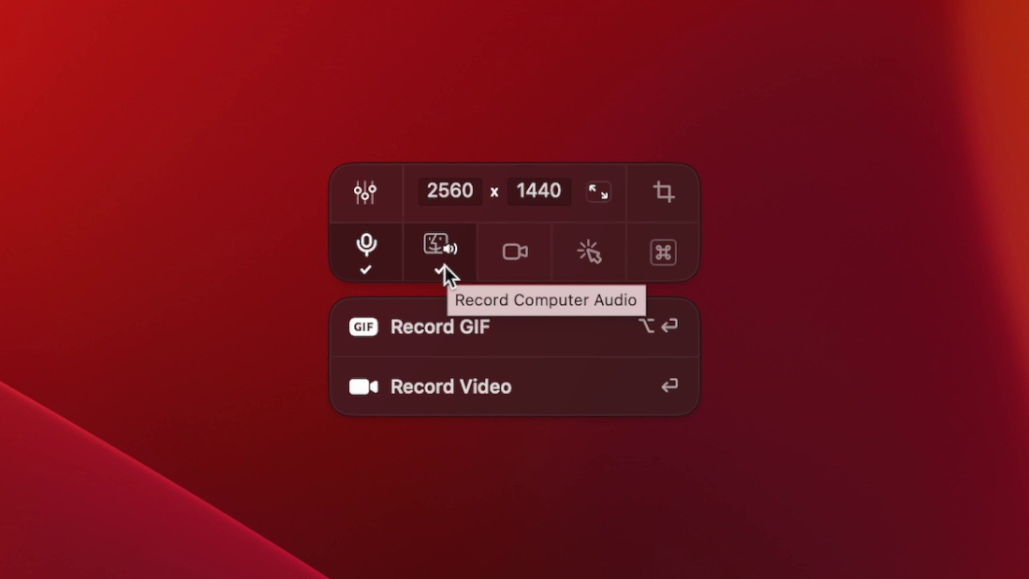
pyautogui.click(369, 195)
pyautogui.click(817, 0)
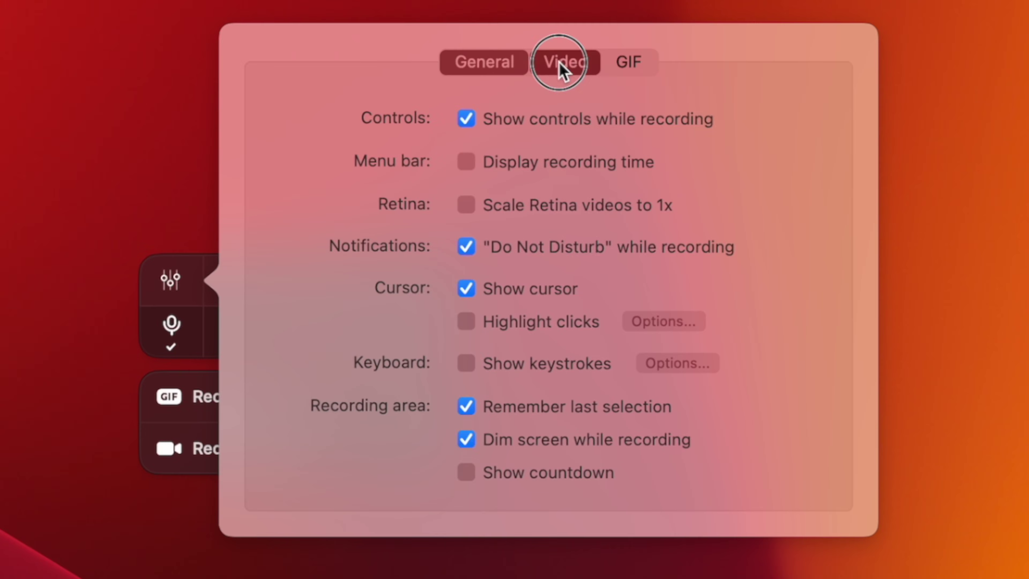
# Open Computer Audio Settings from the Video recording preferences.
pyautogui.click(601, 276)
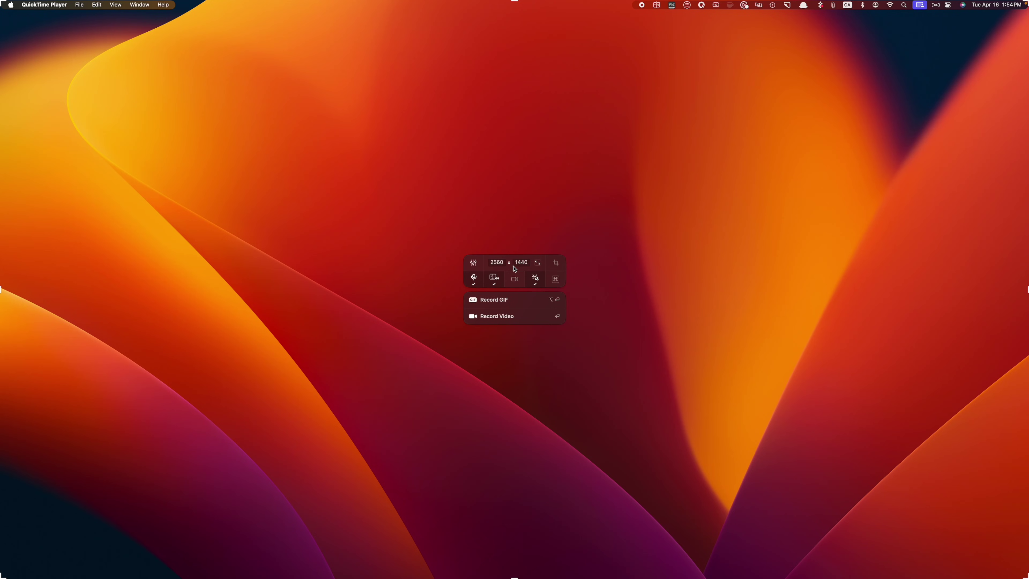
# Add a square, medium Cam Link 4K webcam overlay in the bottom-right corner.
pyautogui.click(513, 279)
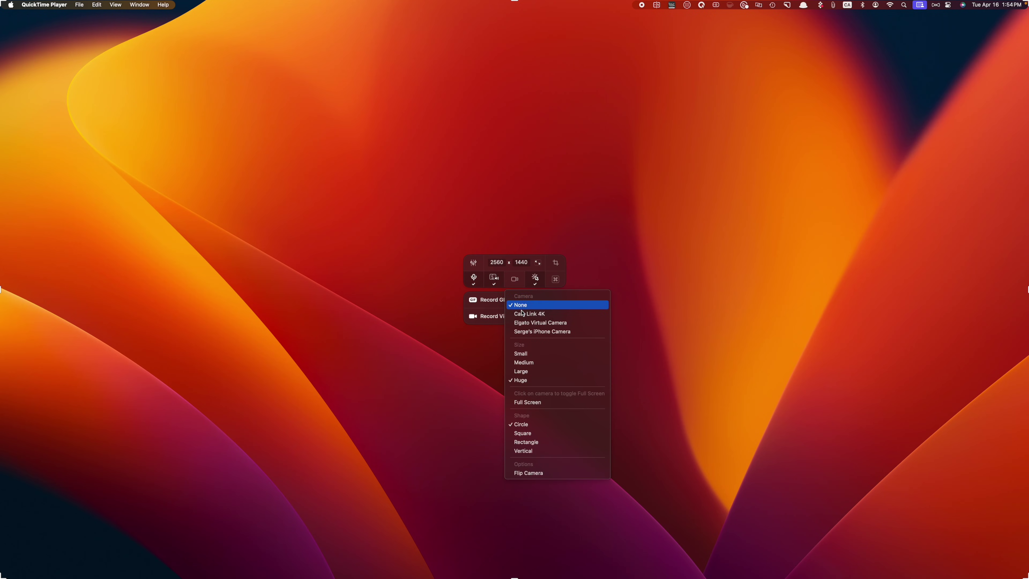
pyautogui.click(529, 314)
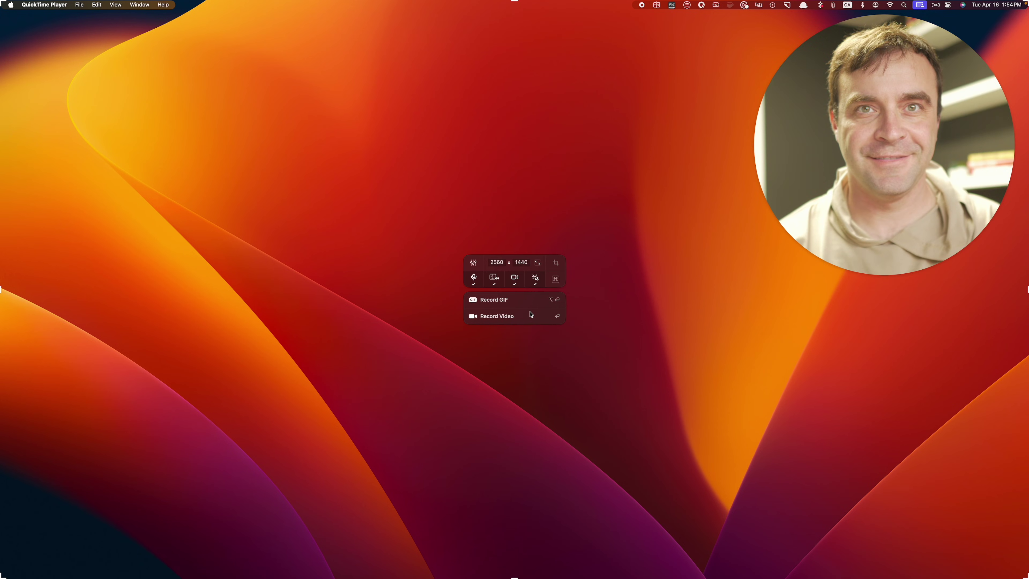
pyautogui.click(515, 279)
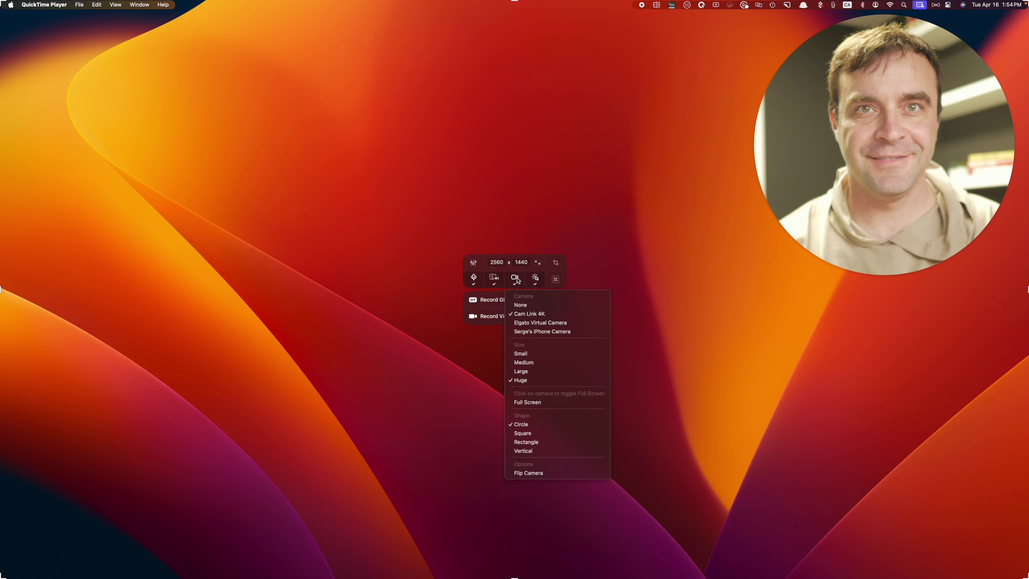
pyautogui.click(528, 433)
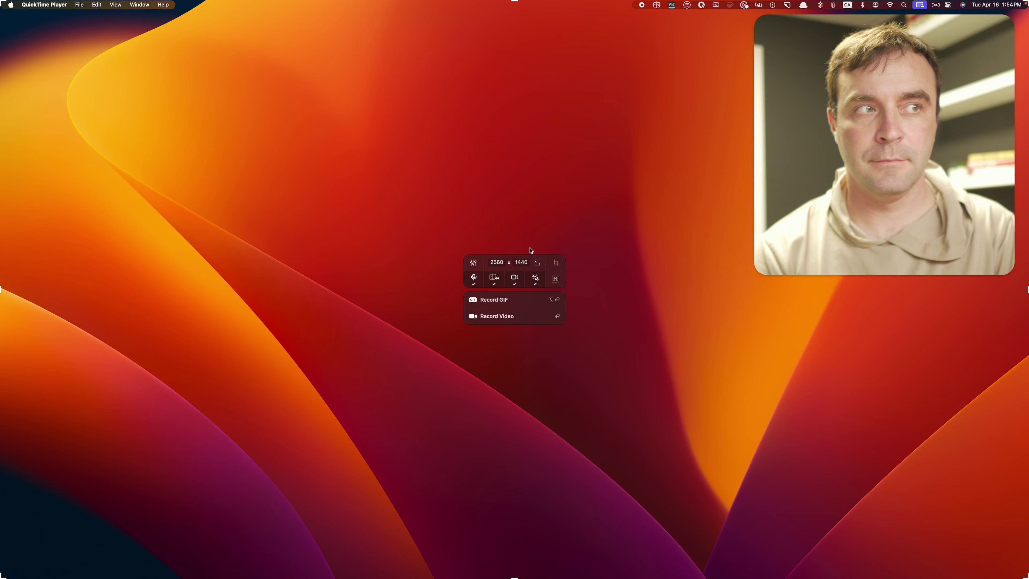
pyautogui.click(515, 280)
pyautogui.click(523, 362)
pyautogui.moveTo(961, 60); pyautogui.dragTo(952, 486)
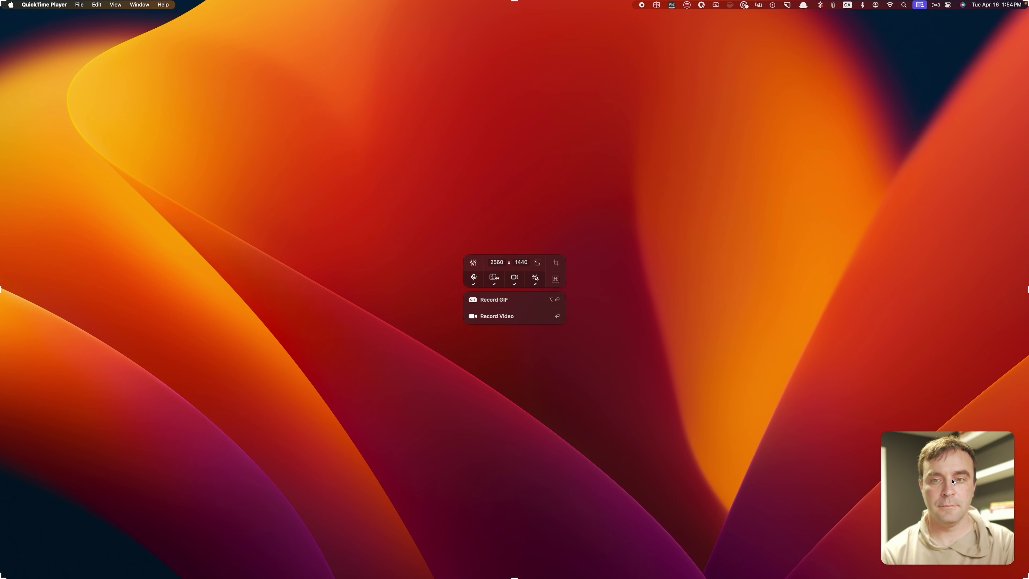
# Toggle the webcam overlay between full screen and the corner view twice.
pyautogui.doubleClick(953, 481)
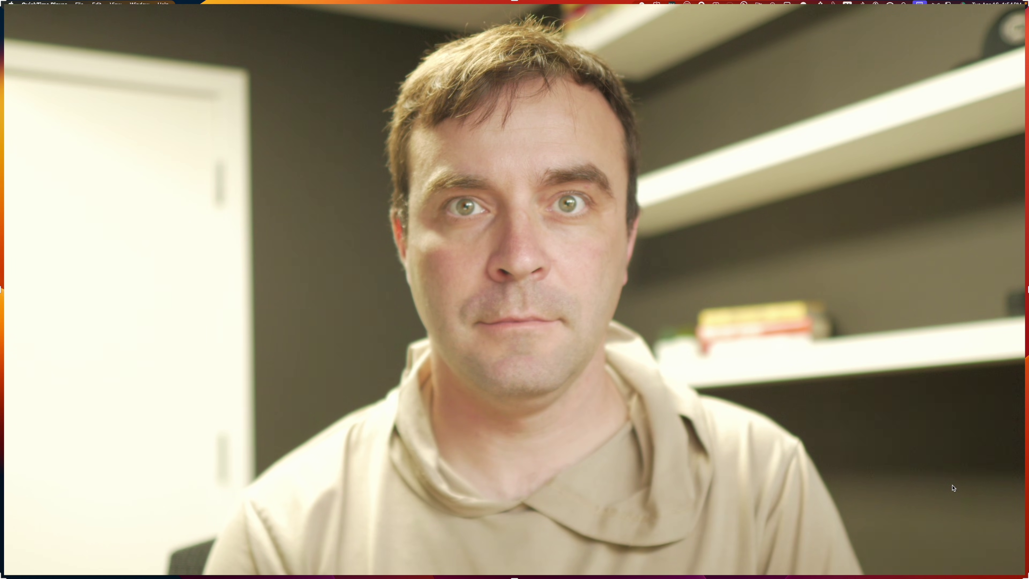
pyautogui.doubleClick(952, 487)
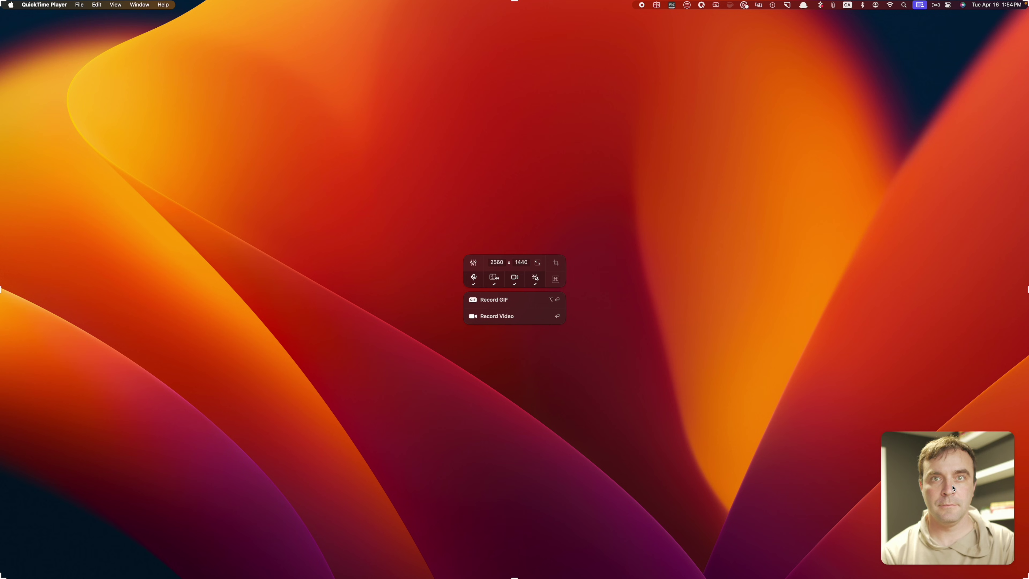
pyautogui.doubleClick(953, 487)
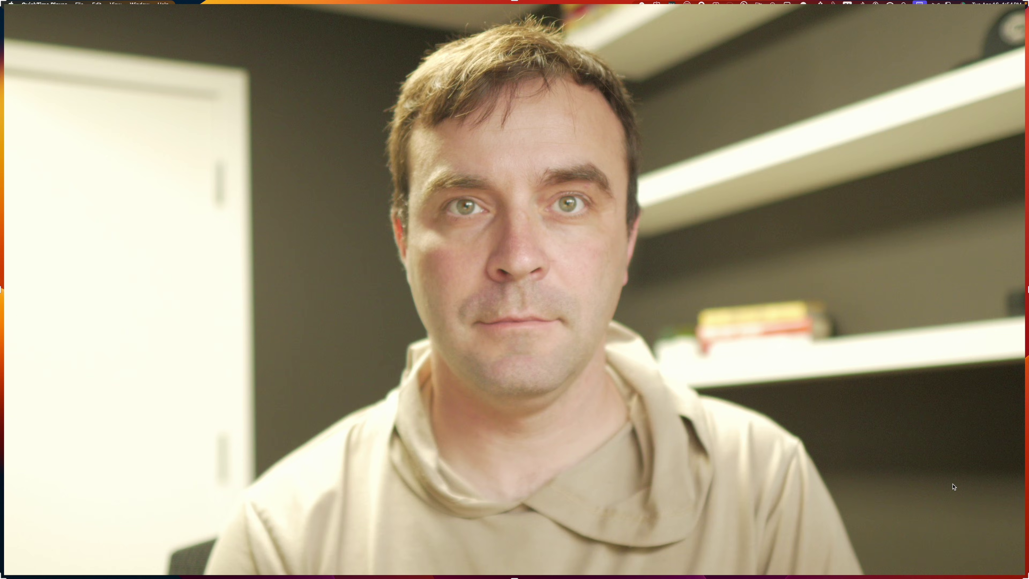
pyautogui.doubleClick(953, 488)
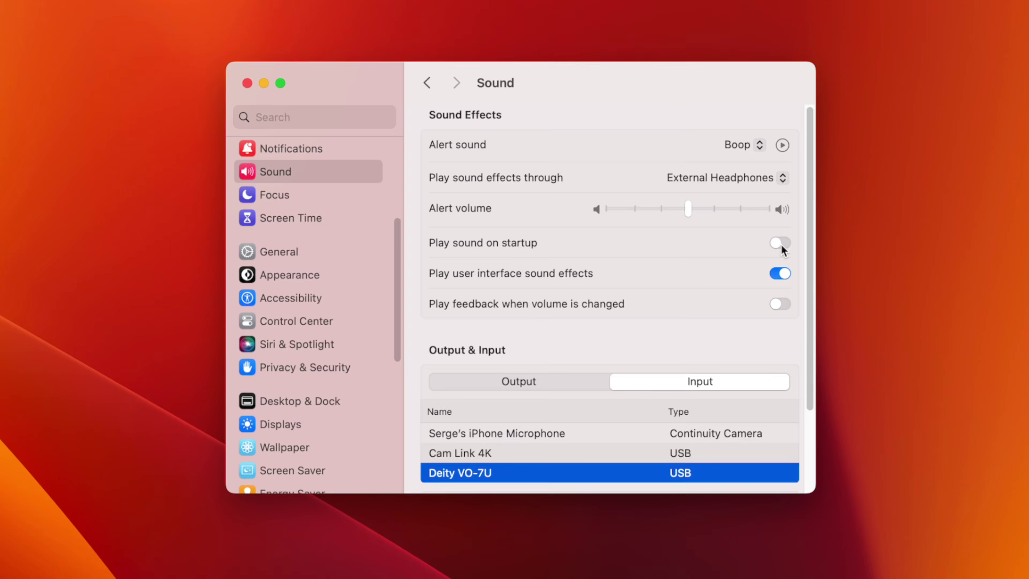
# Check Highlight clicks in the General recording preferences.
pyautogui.click(781, 243)
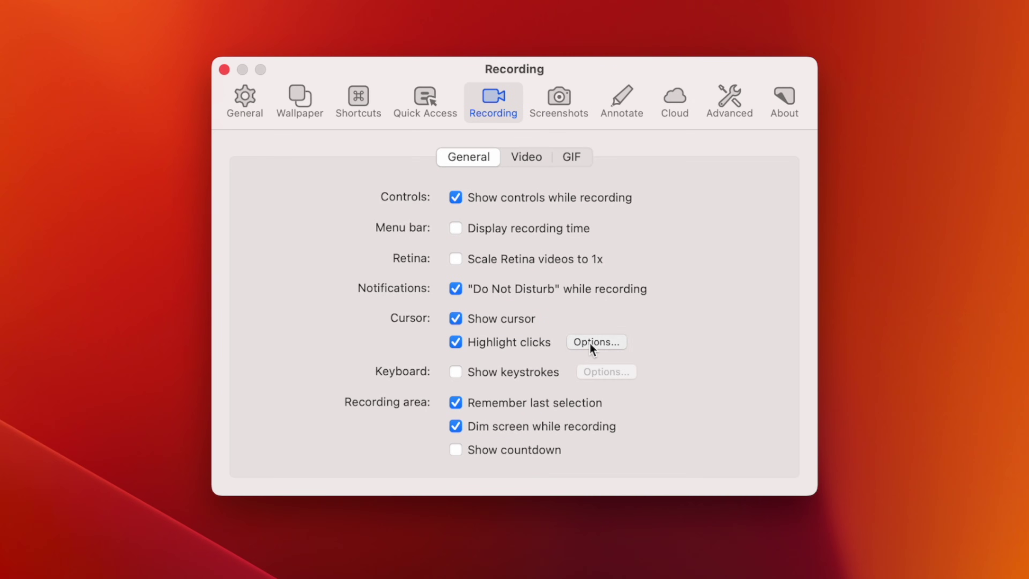
# Make click highlights red with Filled style and Animate clicks turned off.
pyautogui.click(592, 345)
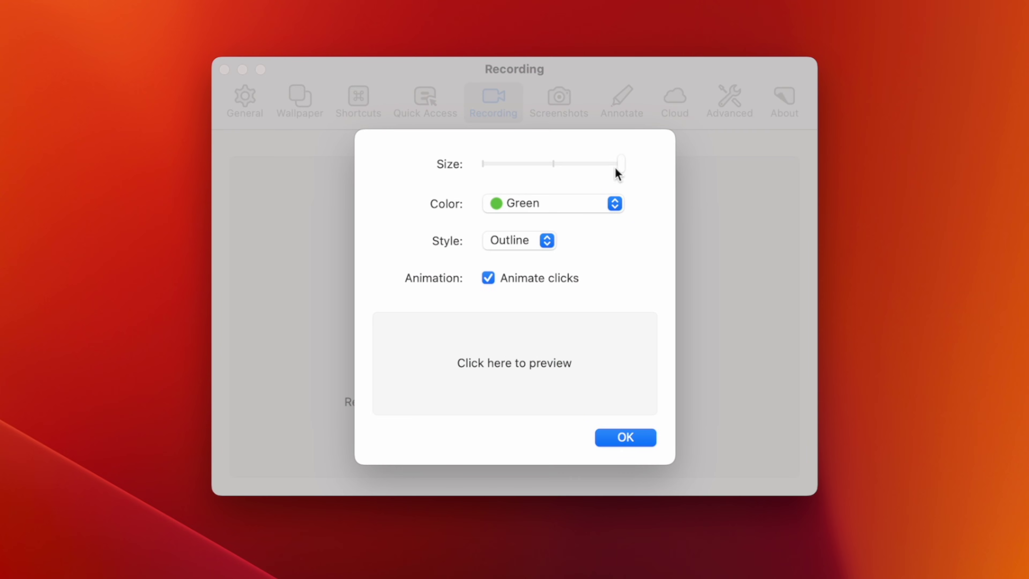
pyautogui.click(615, 203)
pyautogui.click(570, 143)
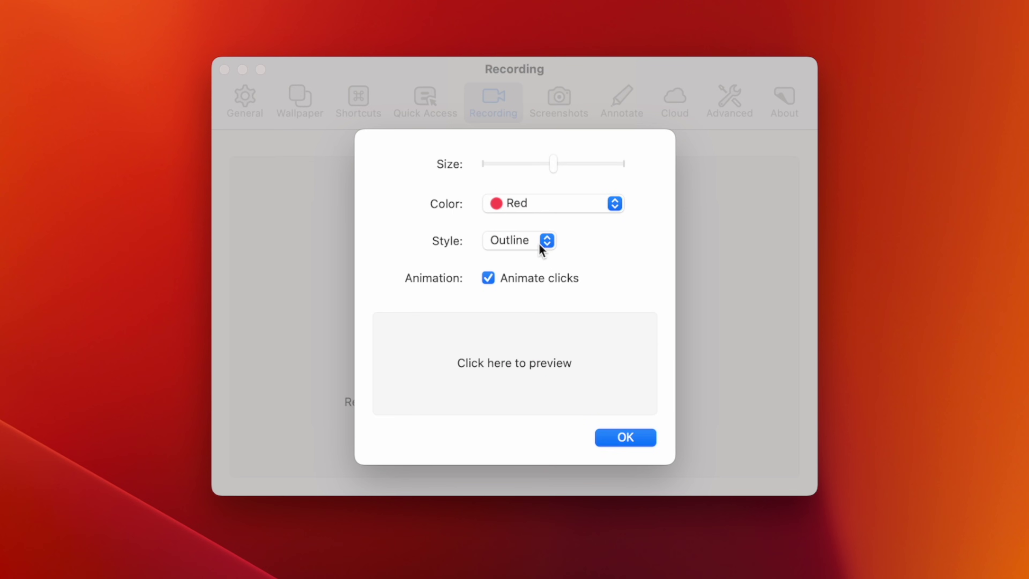
pyautogui.click(547, 242)
pyautogui.click(625, 437)
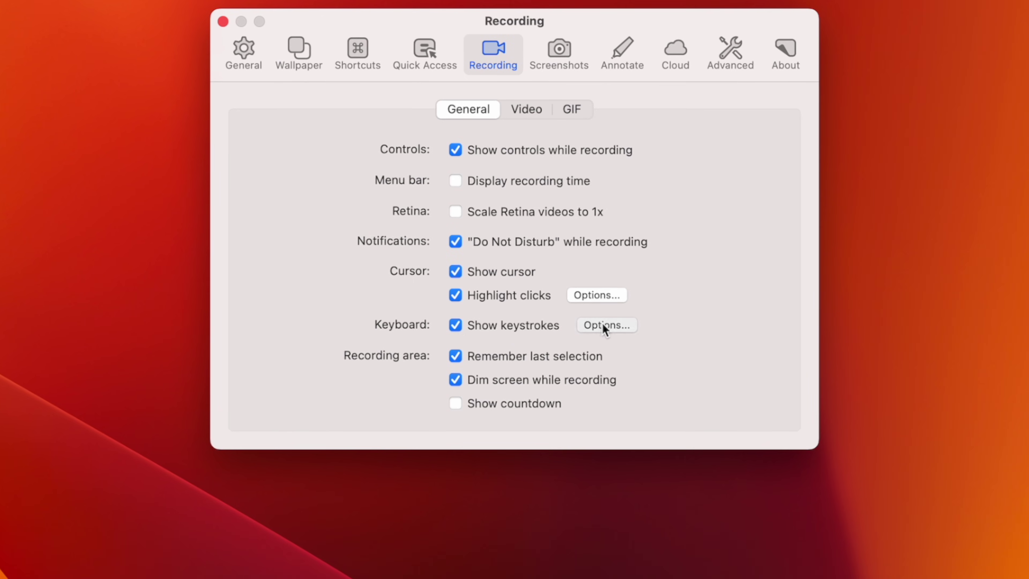
# Show keystrokes at Top-Center with Light appearance and a blurred background.
pyautogui.click(604, 327)
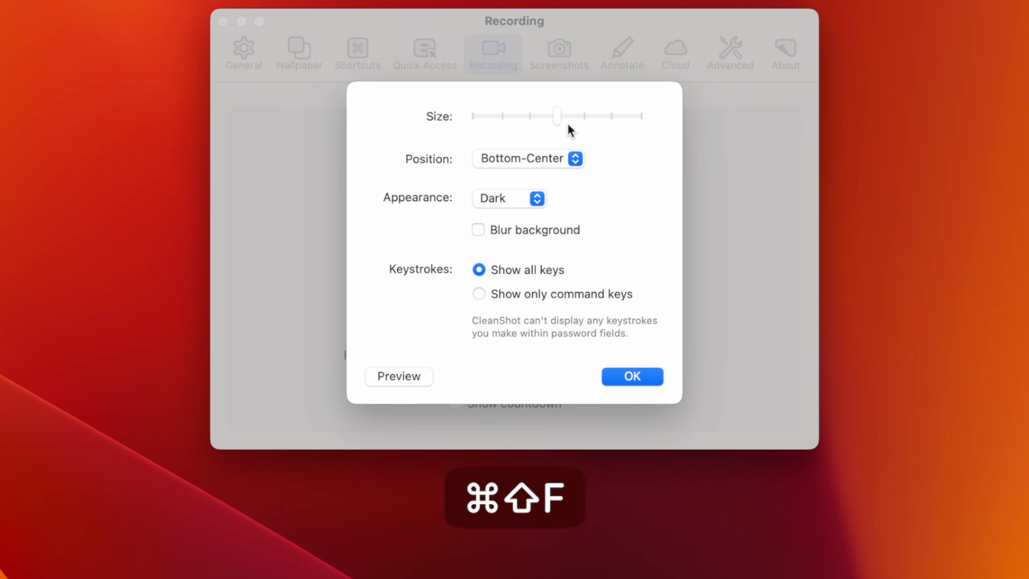
pyautogui.click(575, 158)
pyautogui.click(556, 211)
pyautogui.click(537, 305)
pyautogui.click(500, 324)
pyautogui.click(477, 337)
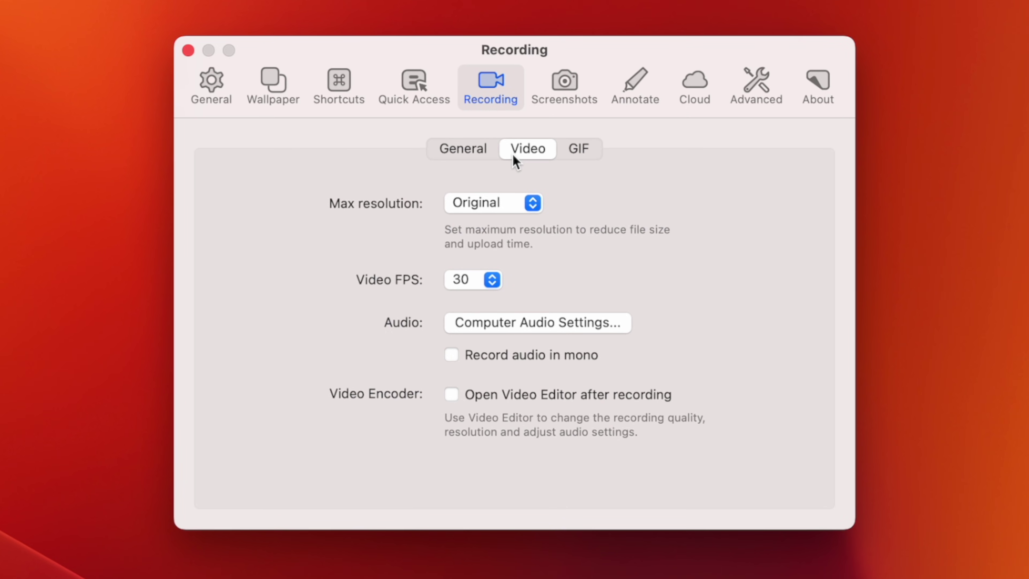
# Set Max resolution to 1080p and Video FPS to 24.
pyautogui.click(532, 208)
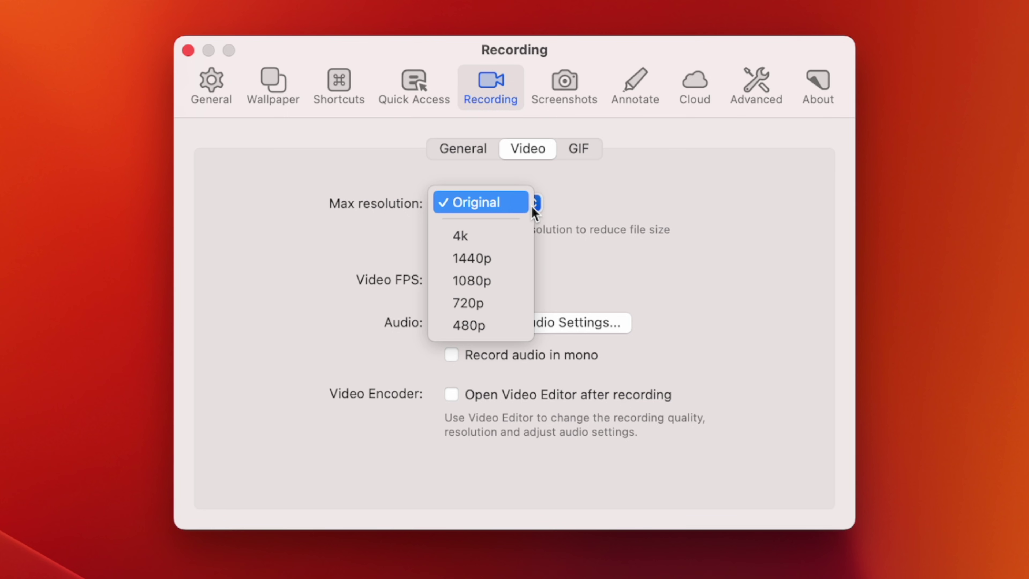
pyautogui.click(521, 274)
pyautogui.click(494, 283)
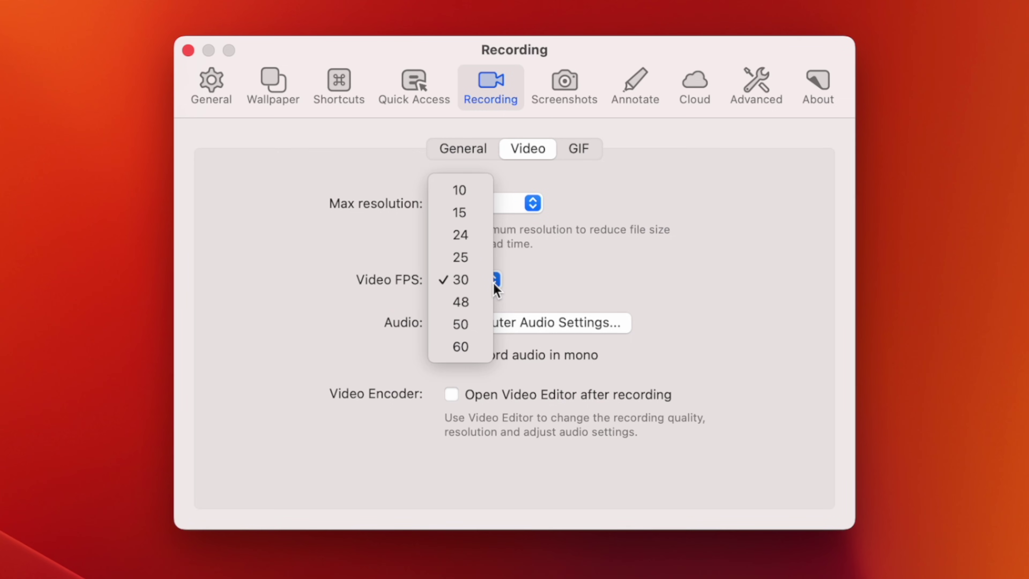
pyautogui.click(460, 234)
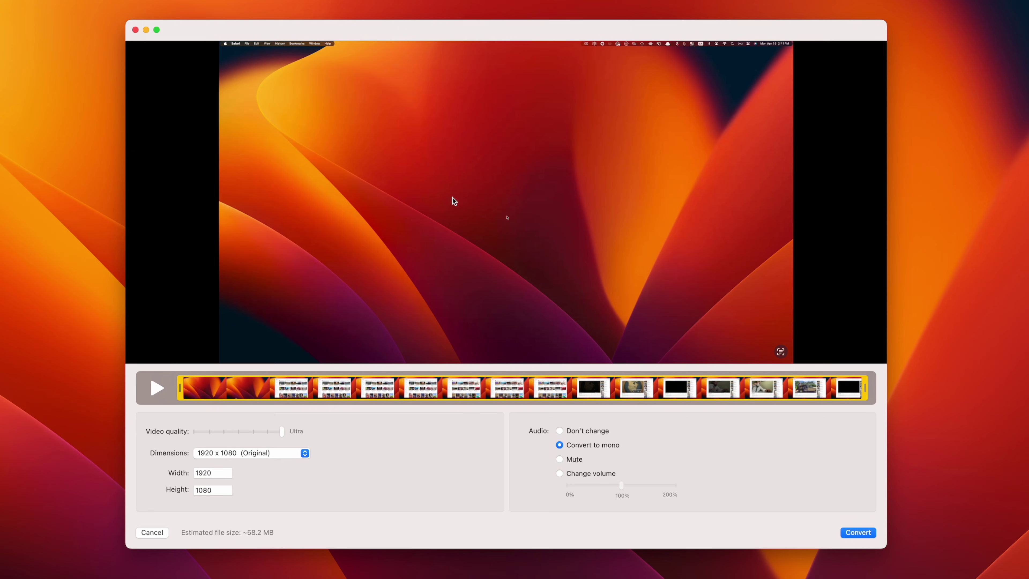
# Trim the start and end of the recording and scale its output to 1280 x 720.
pyautogui.moveTo(179, 392); pyautogui.dragTo(246, 390)
pyautogui.moveTo(864, 389); pyautogui.dragTo(786, 392)
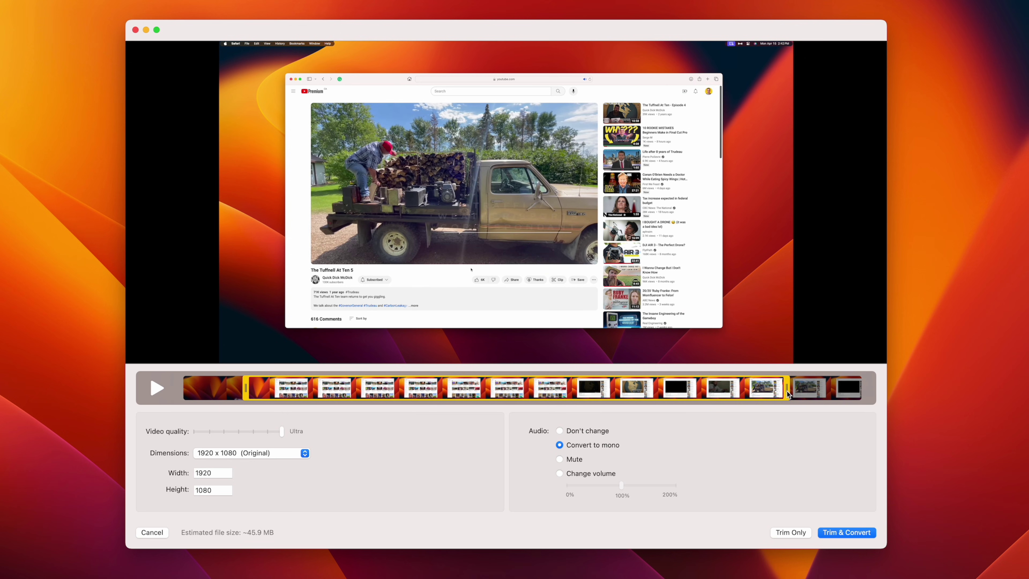
pyautogui.click(251, 453)
pyautogui.click(298, 484)
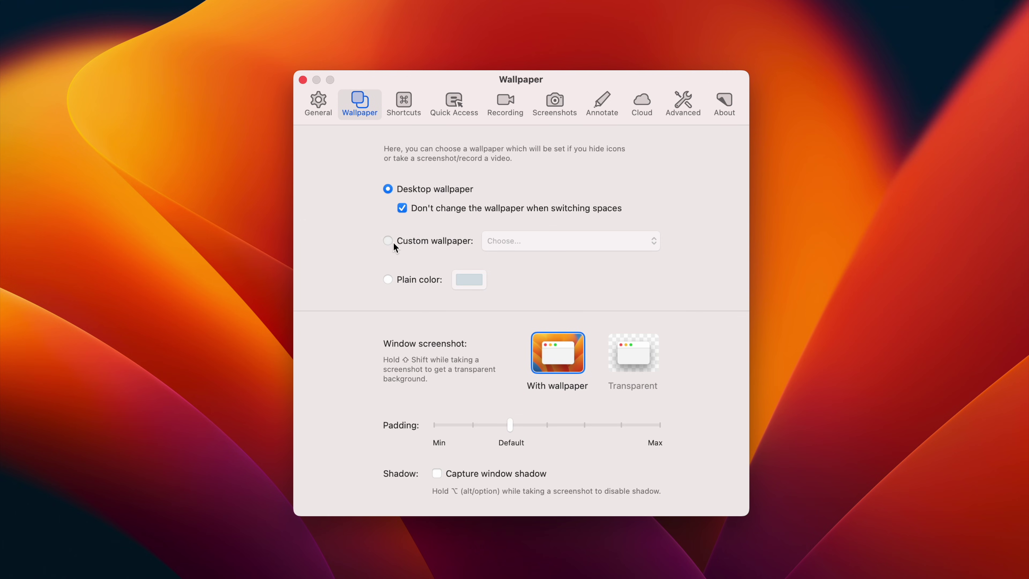
# Keep Desktop wallpaper as background, raise Padding, and enable Capture window shadow.
pyautogui.click(389, 279)
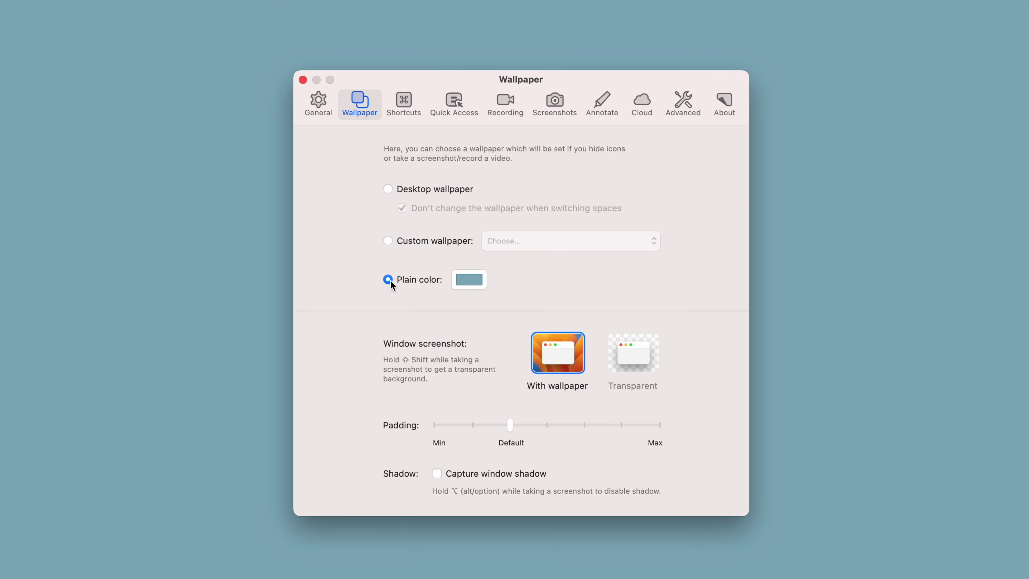
pyautogui.click(387, 190)
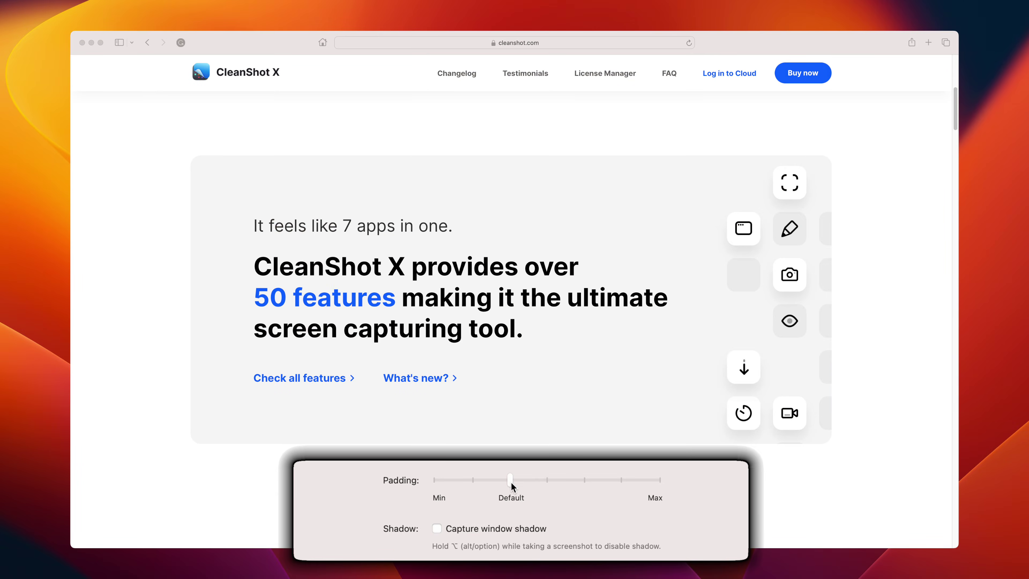
pyautogui.moveTo(511, 484)
pyautogui.mouseDown()
pyautogui.moveTo(653, 482)
pyautogui.moveTo(514, 480)
pyautogui.mouseUp()
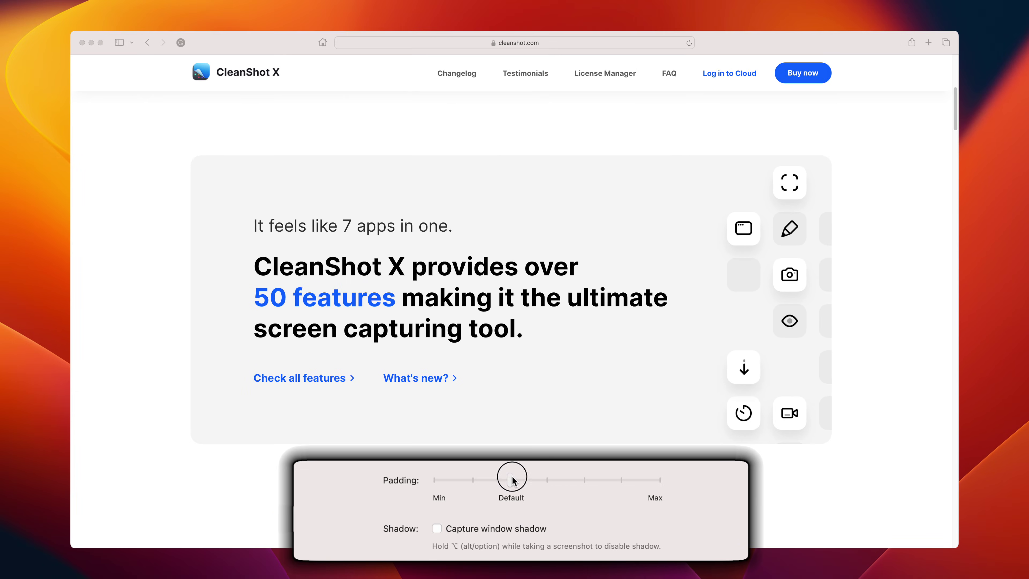
pyautogui.click(436, 528)
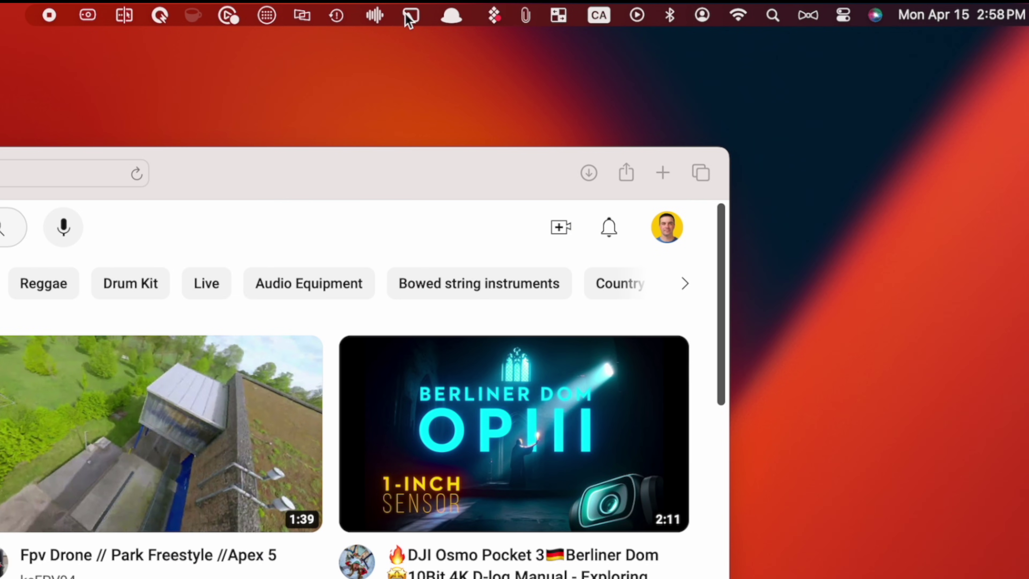
# Scrolling-capture the YouTube browser window, scrolling down the page as it stitches.
pyautogui.click(774, 4)
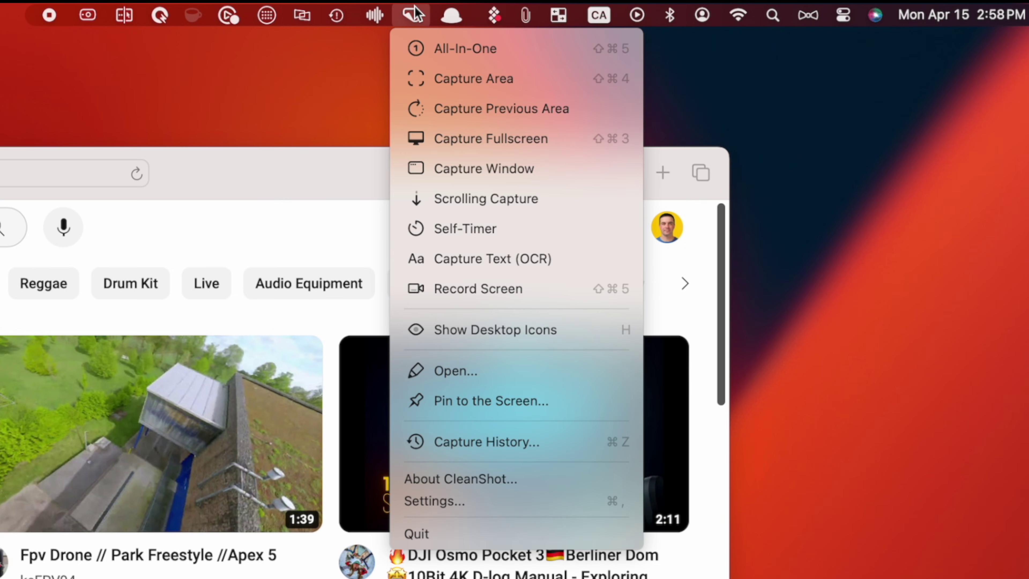
pyautogui.click(474, 197)
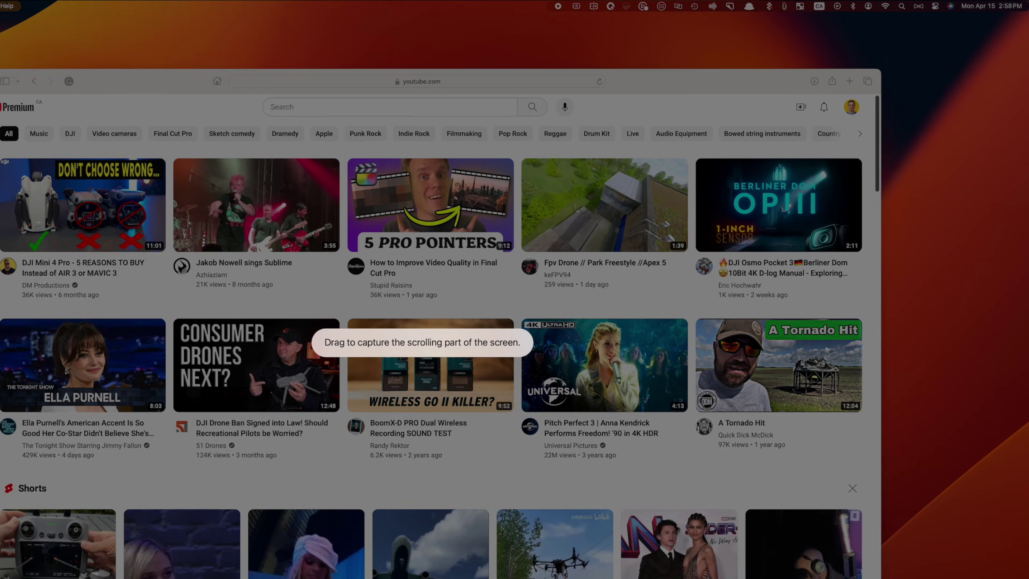
pyautogui.moveTo(121, 82); pyautogui.dragTo(901, 508)
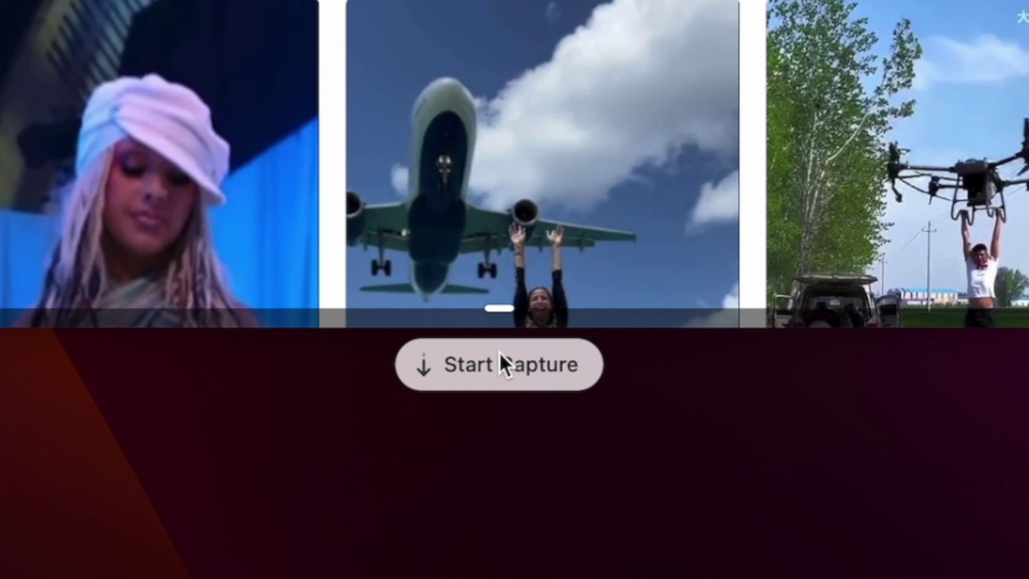
pyautogui.click(512, 523)
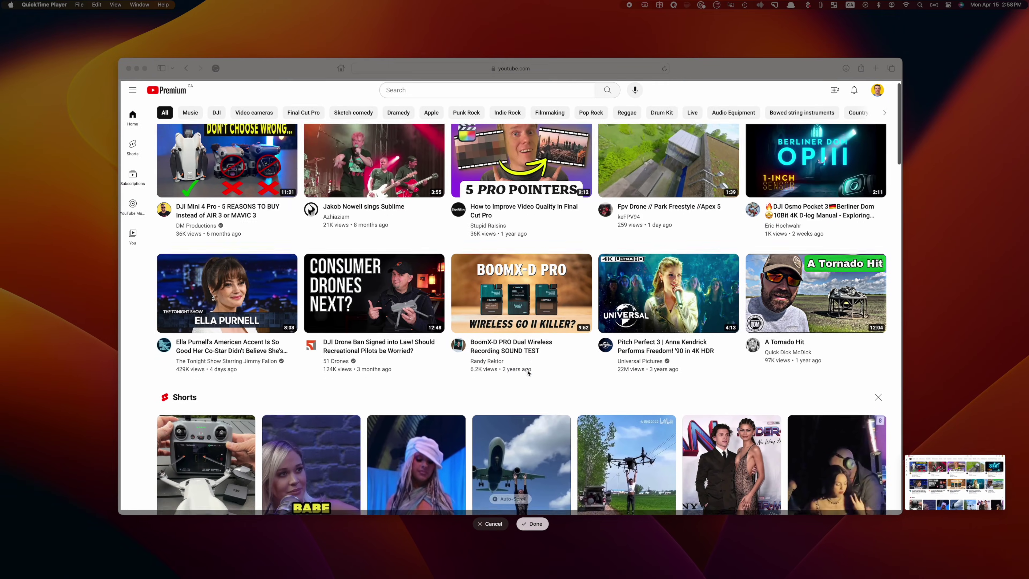
pyautogui.scroll(-10, 525, 375)
pyautogui.scroll(-10, 526, 375)
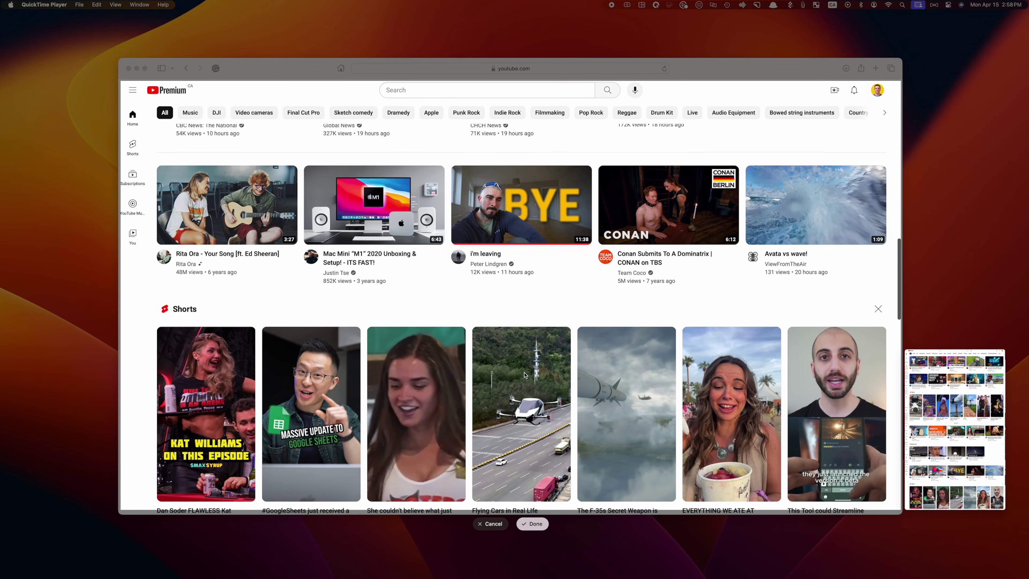
pyautogui.scroll(-2, 526, 375)
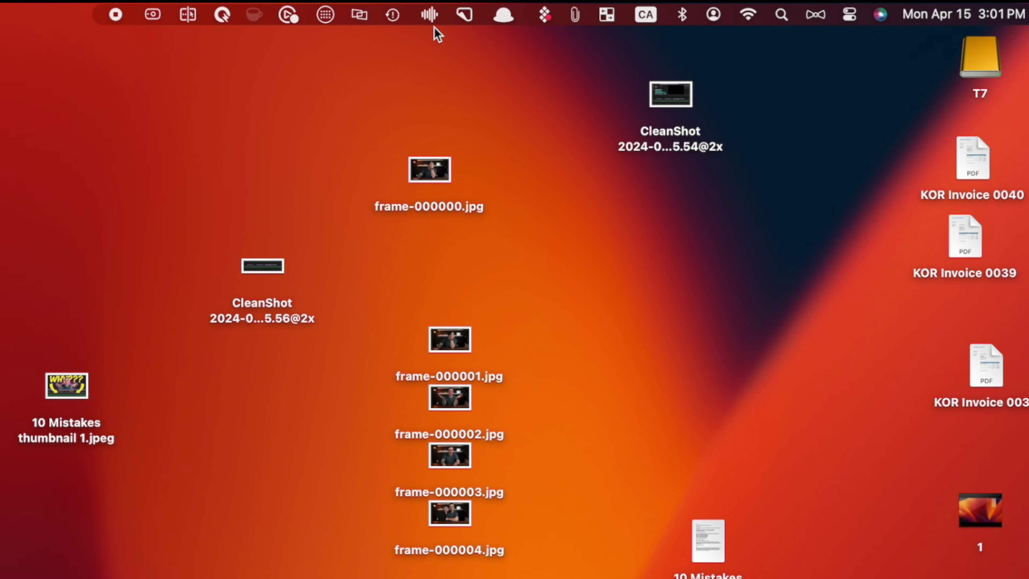
# Use CleanShot's Hide Desktop Icons for a clean desktop, then restore them with Show Desktop Icons.
pyautogui.click(465, 14)
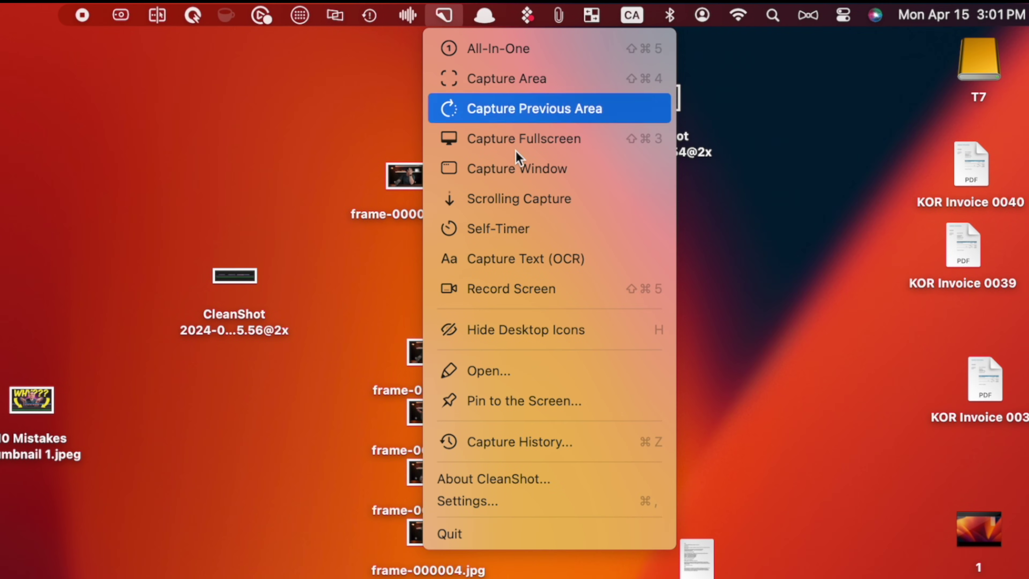
pyautogui.click(588, 330)
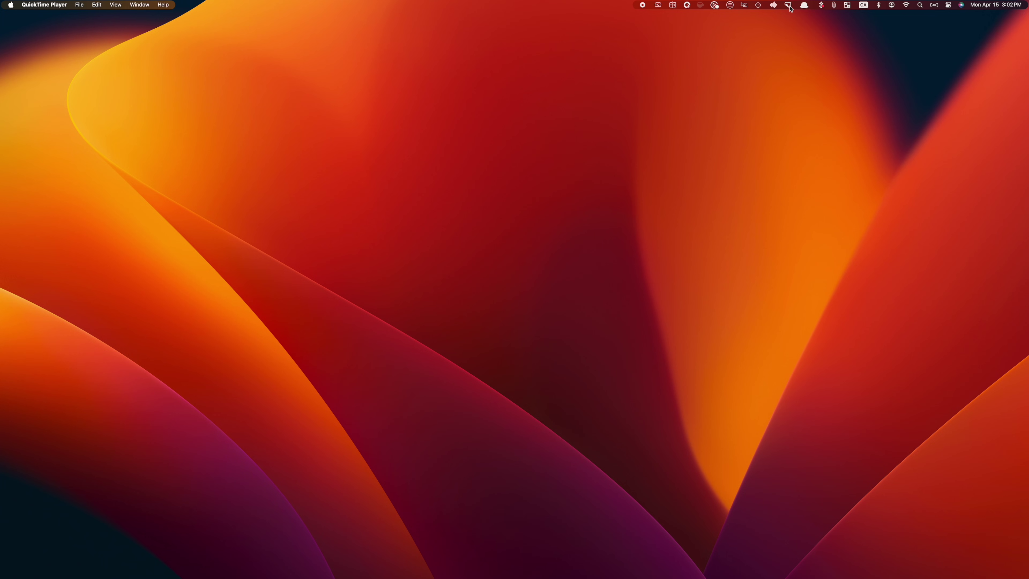
pyautogui.click(788, 5)
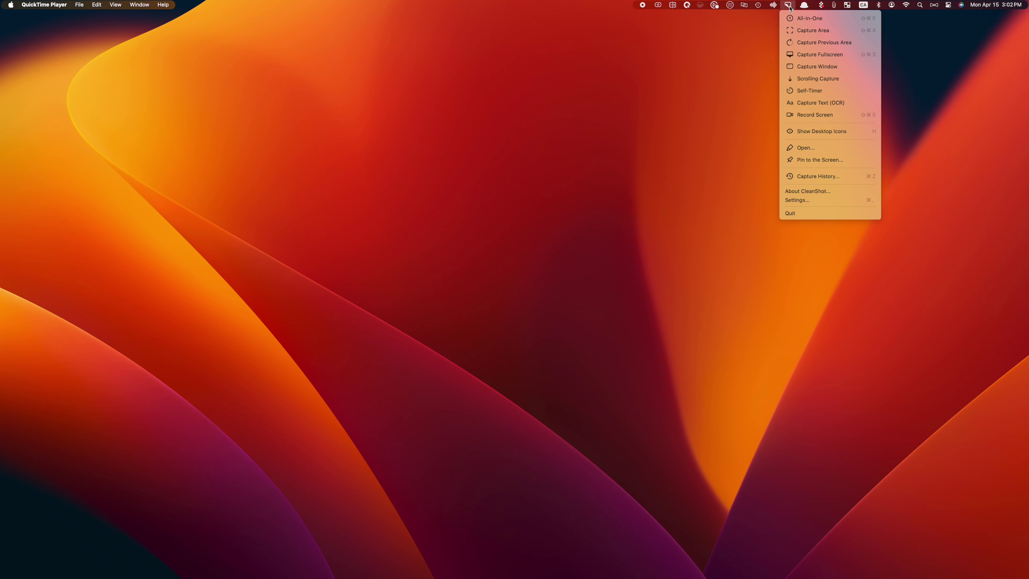
pyautogui.click(849, 133)
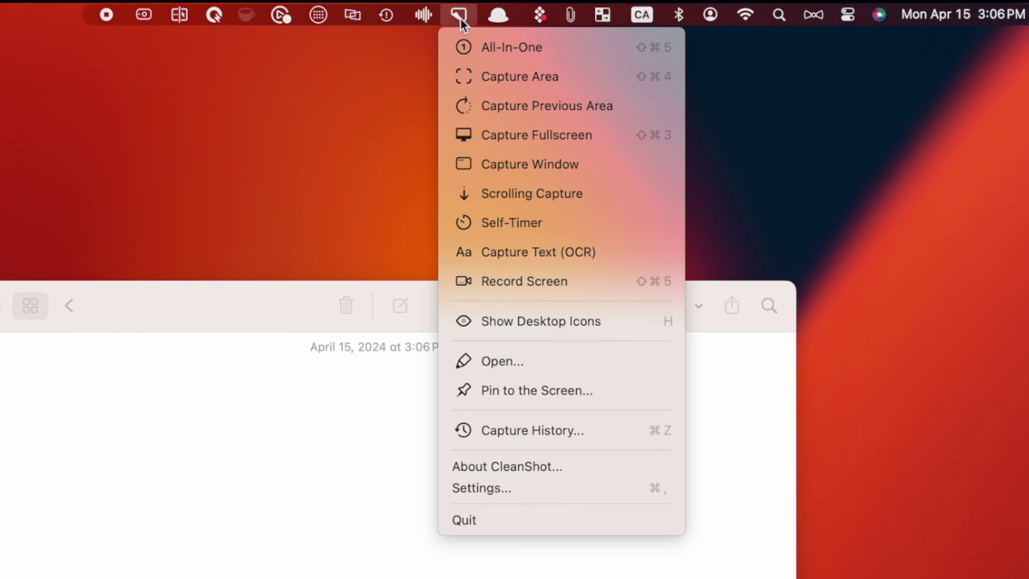
# OCR the NOTICE sign's wording with Capture Text and paste it into the blank Apple Notes note.
pyautogui.click(543, 249)
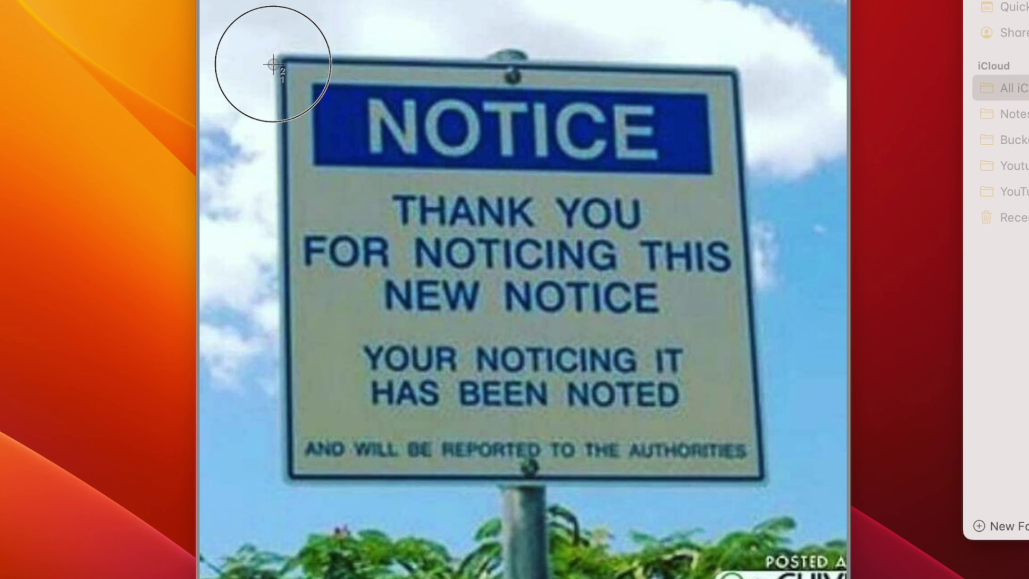
pyautogui.moveTo(271, 64); pyautogui.dragTo(765, 493)
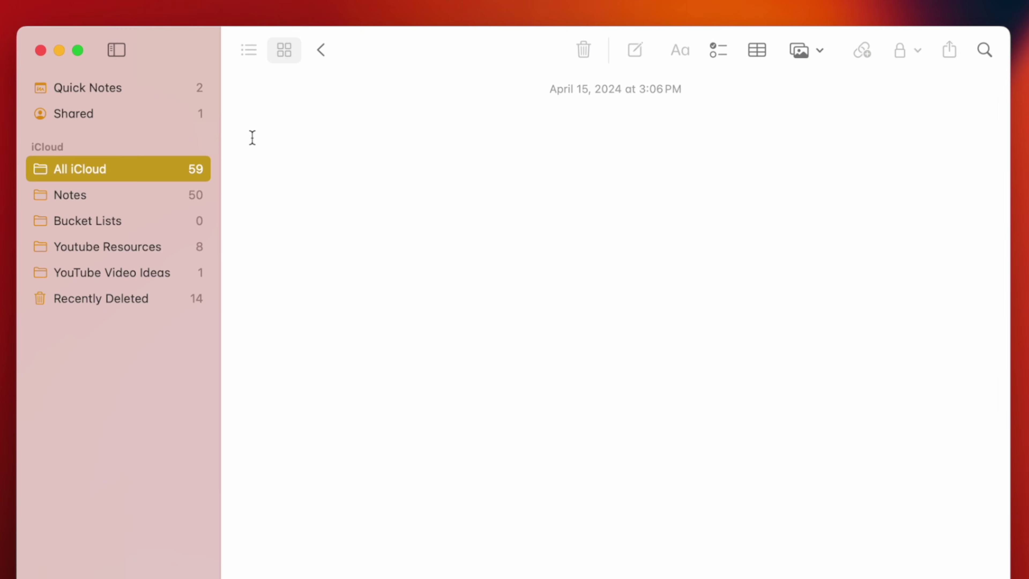
pyautogui.rightClick(253, 122)
pyautogui.click(283, 183)
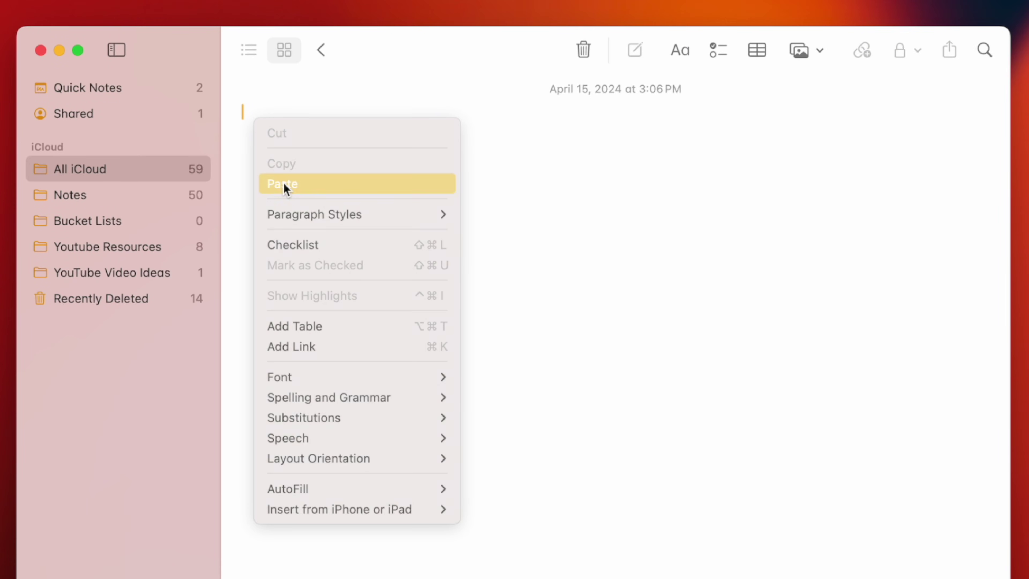